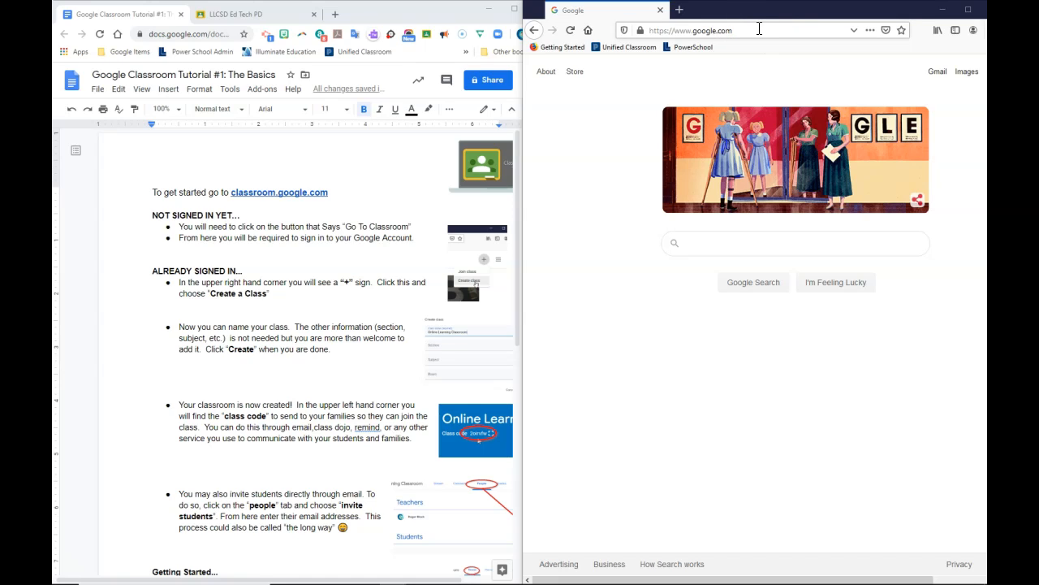
Enter classroom.google.com in the Firefox address bar.
click(759, 28)
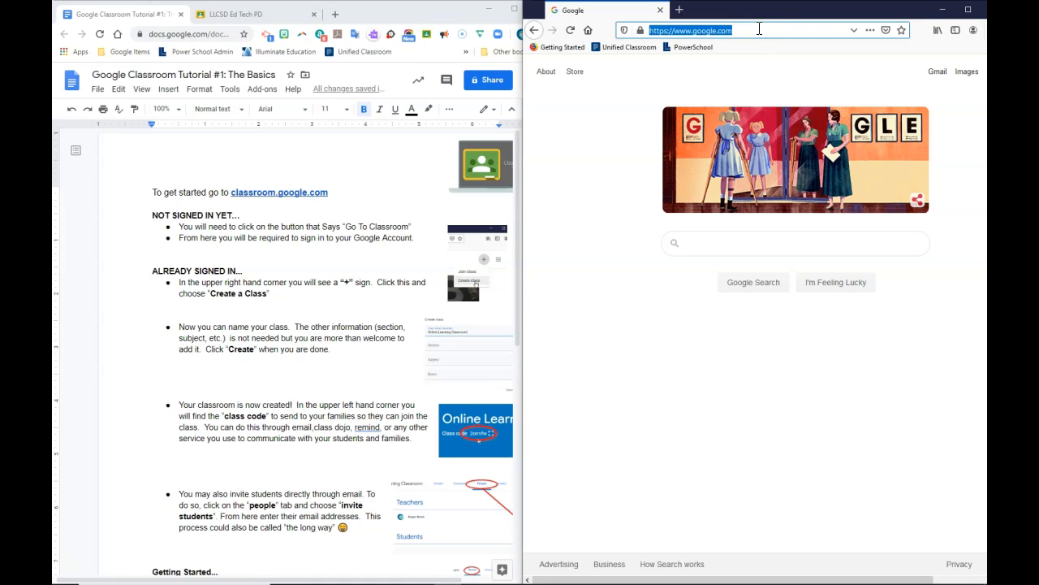
text(class)
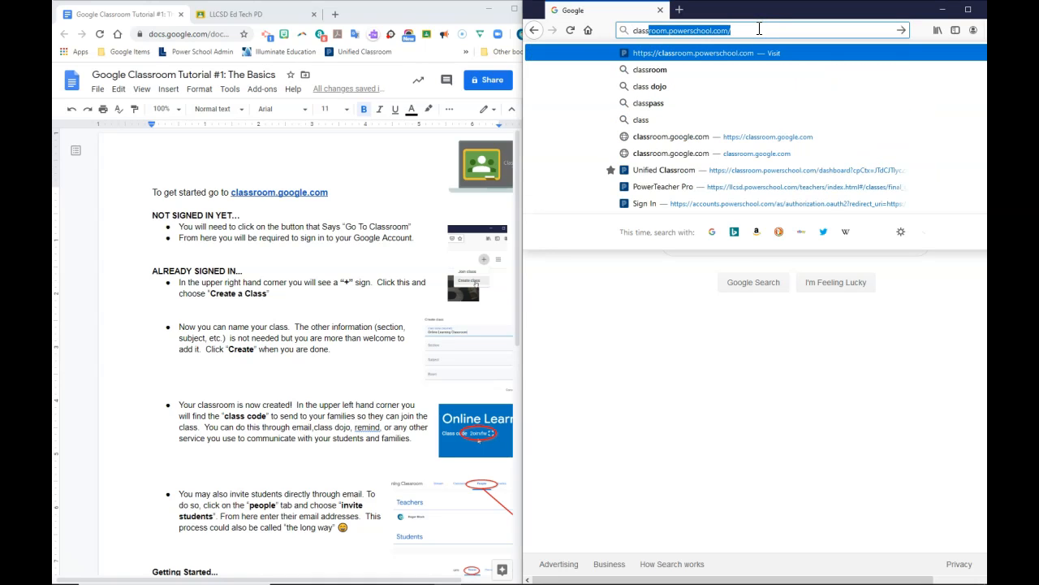
text(room.googl)
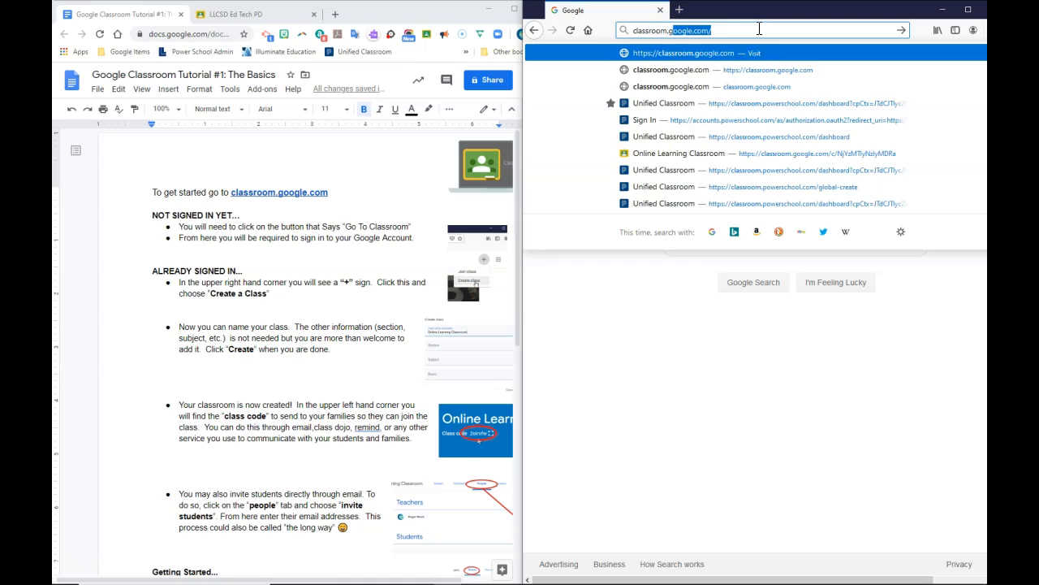
text(e.com)
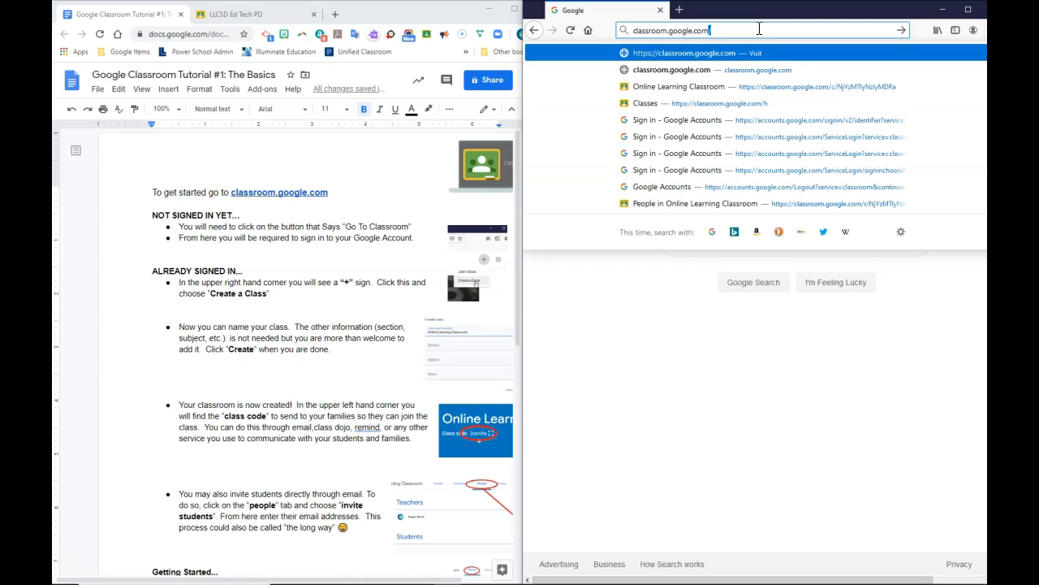
key(Return)
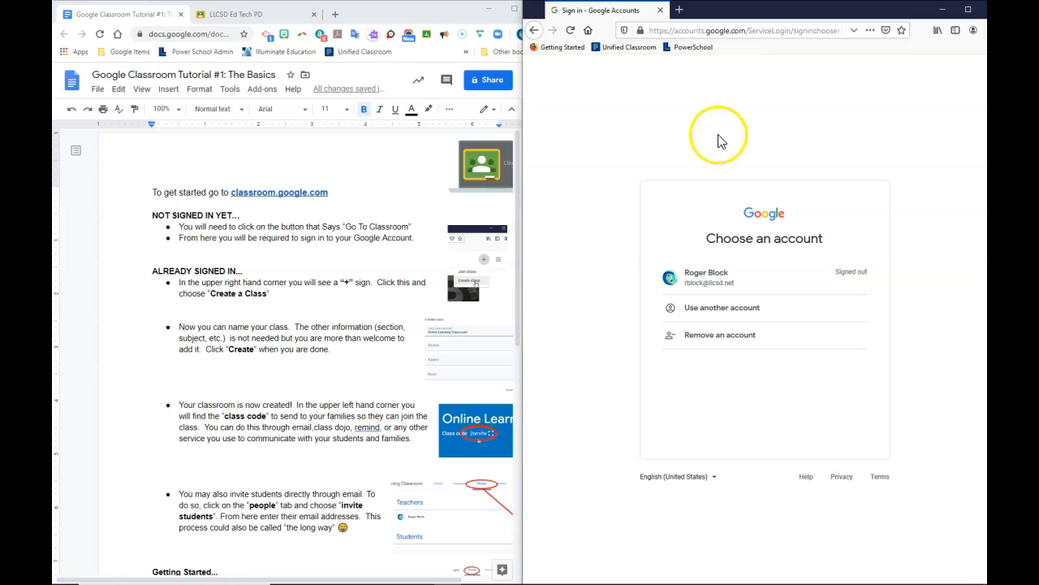
Sign in with the saved Google account using its filled-in password.
click(738, 278)
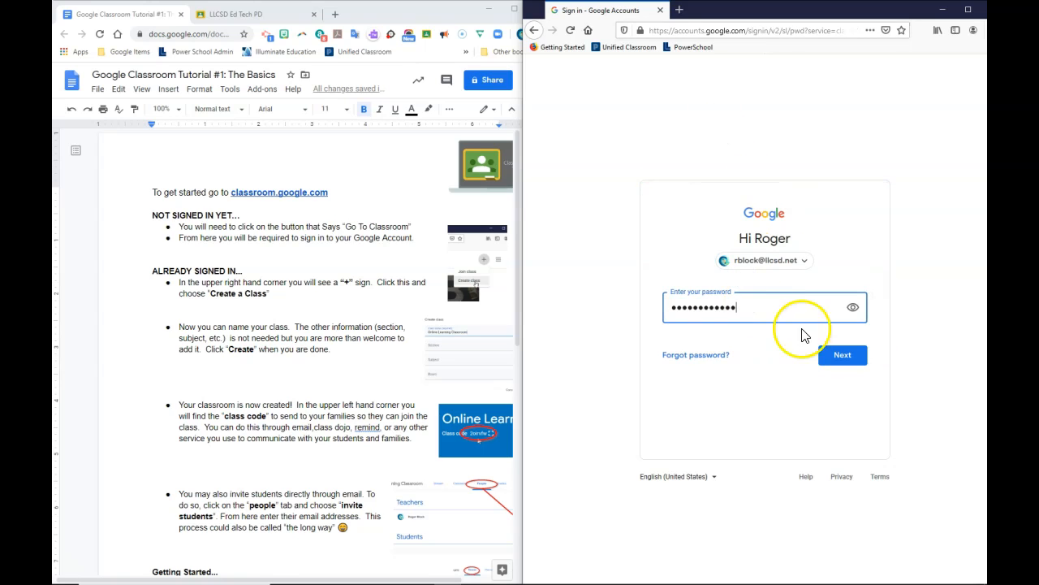
click(851, 366)
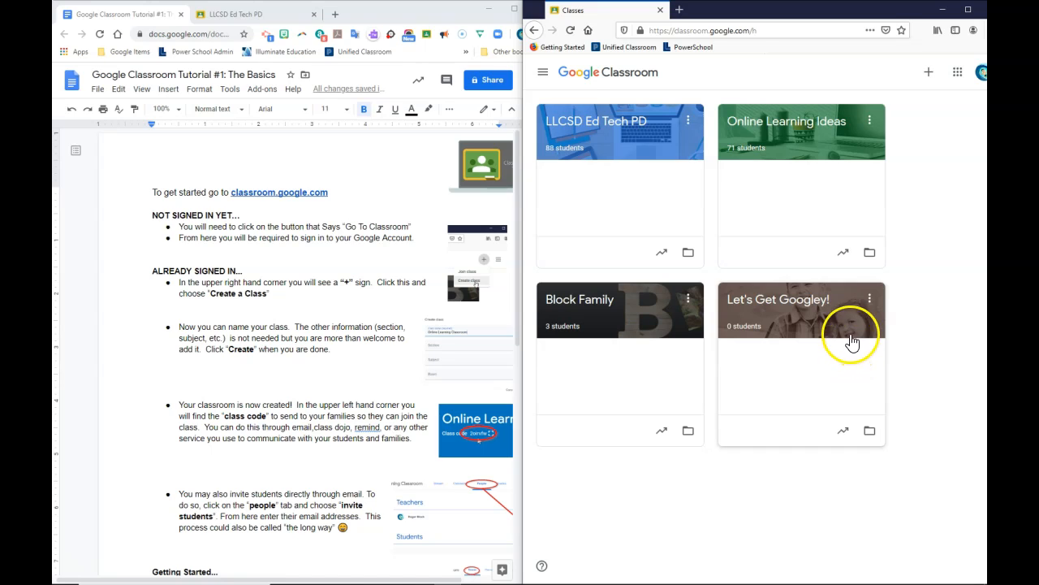
Start a new class via Create class and name it 'Online Learning'.
click(929, 74)
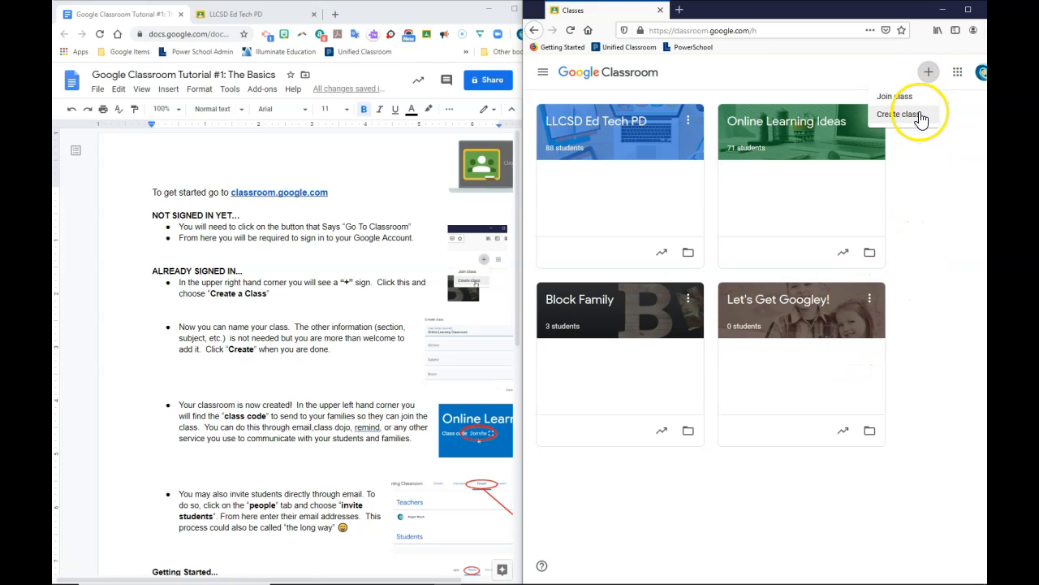
click(920, 115)
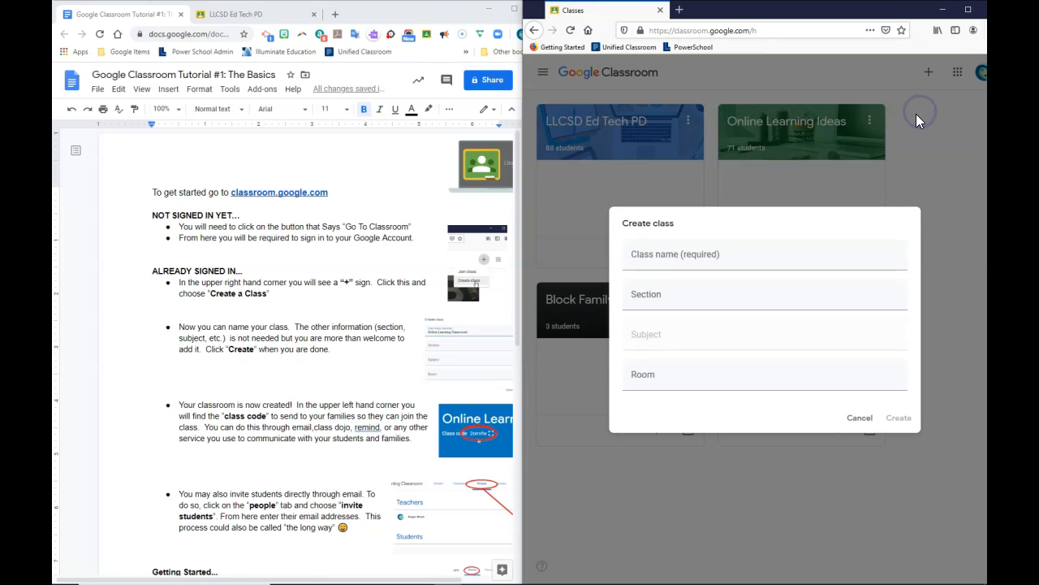
click(735, 256)
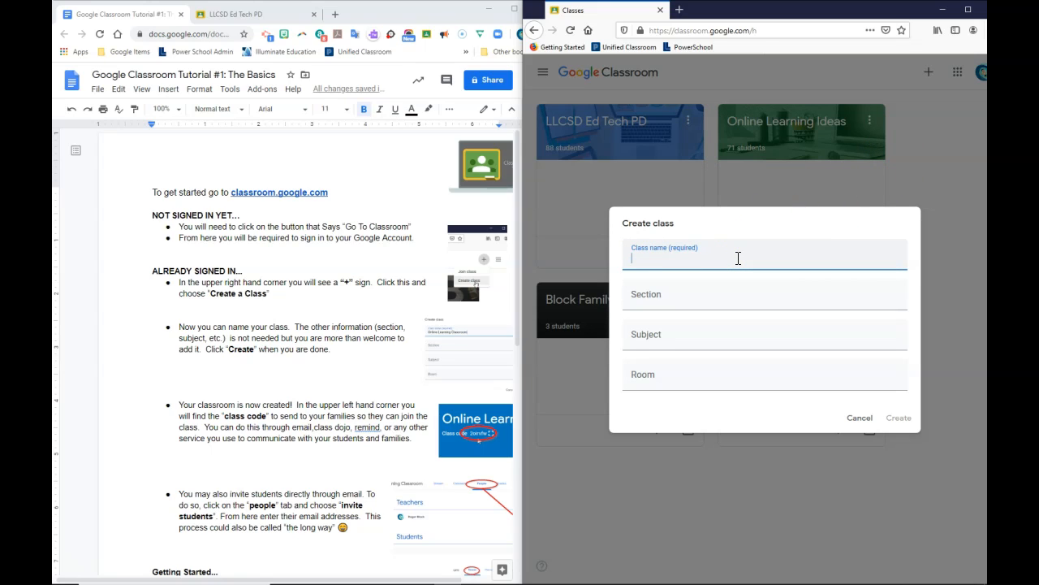
text(Onoine)
key(BackSpace)
key(BackSpace)
key(BackSpace)
key(BackSpace)
text(line LEarning)
key(BackSpace)
key(BackSpace)
key(BackSpace)
key(BackSpace)
key(BackSpace)
key(BackSpace)
key(BackSpace)
text(earning)
Create the 'Online Learning' class and select the class code in its banner.
click(897, 424)
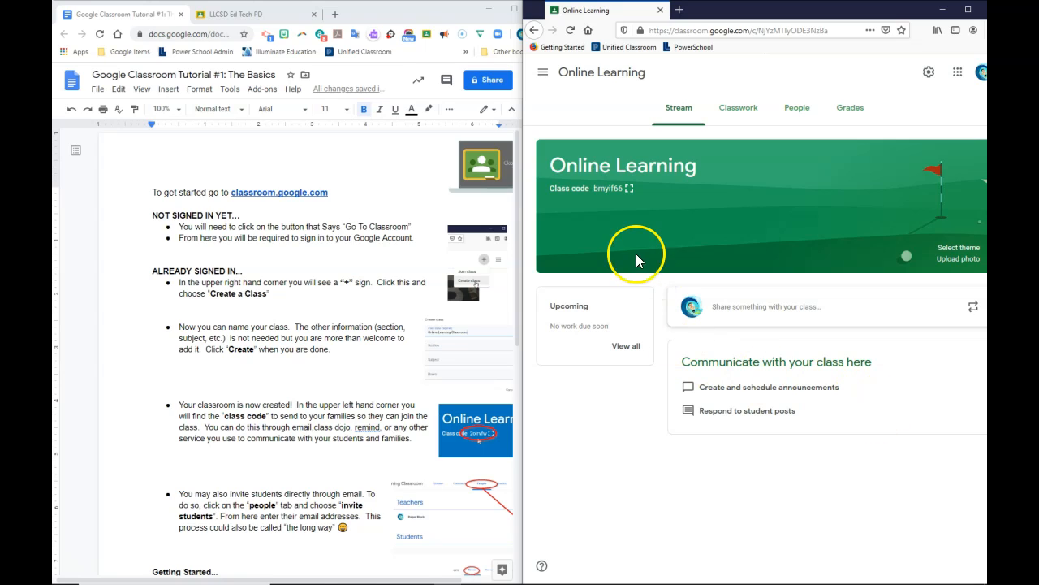
drag(594, 196, 623, 196)
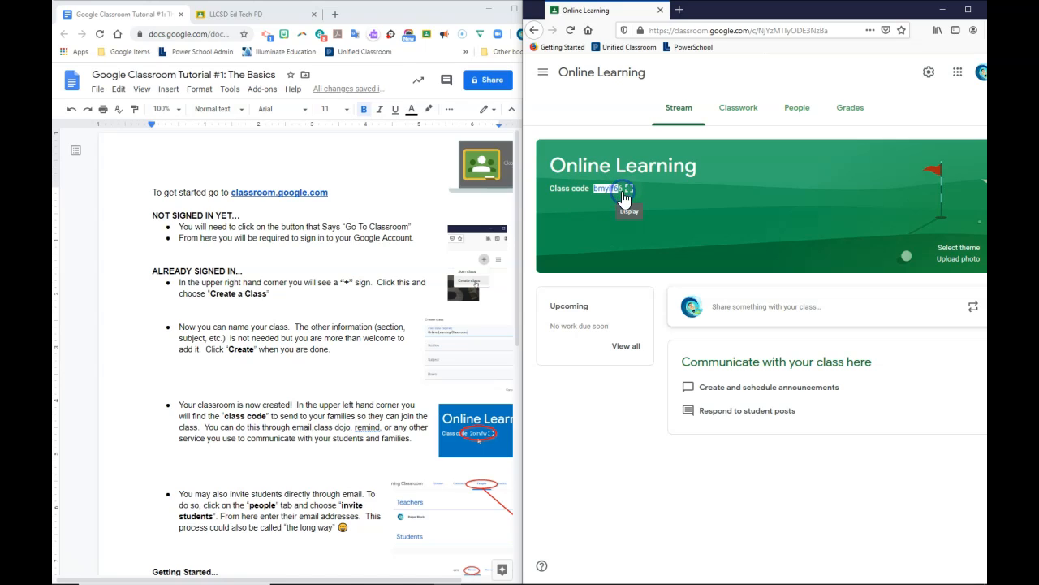
Display the class code enlarged, close it, then view the class's People list.
click(629, 191)
click(630, 193)
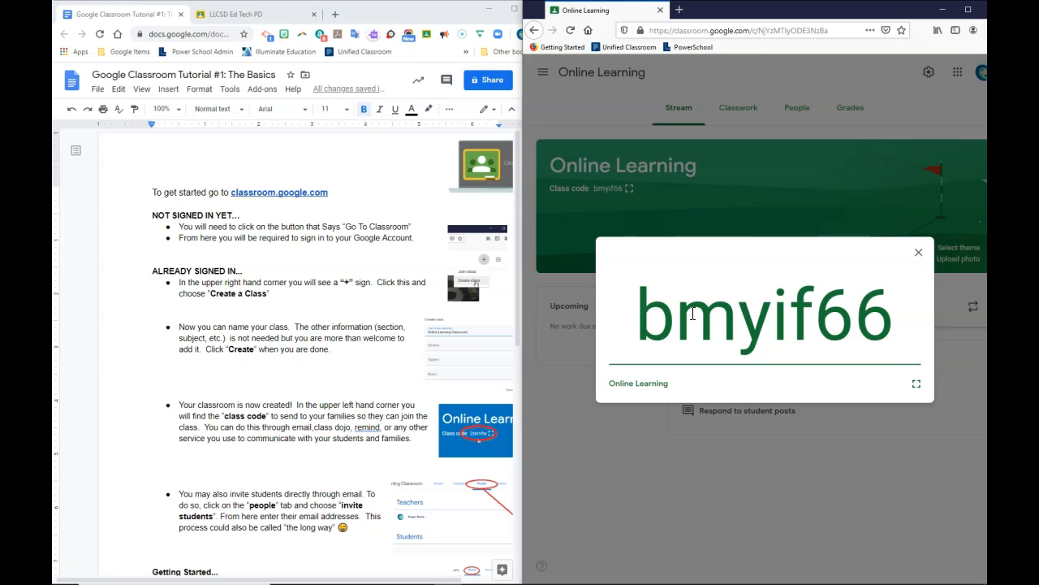
click(597, 472)
click(800, 116)
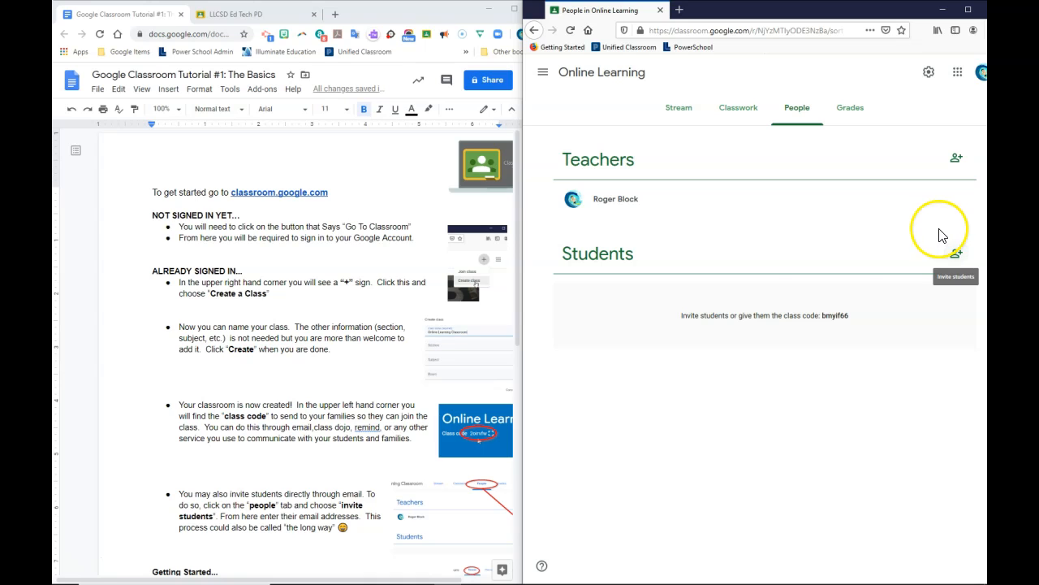
Go back to the Online Learning class's Stream page.
scroll(340, 415, down, 1)
scroll(340, 415, down, 5)
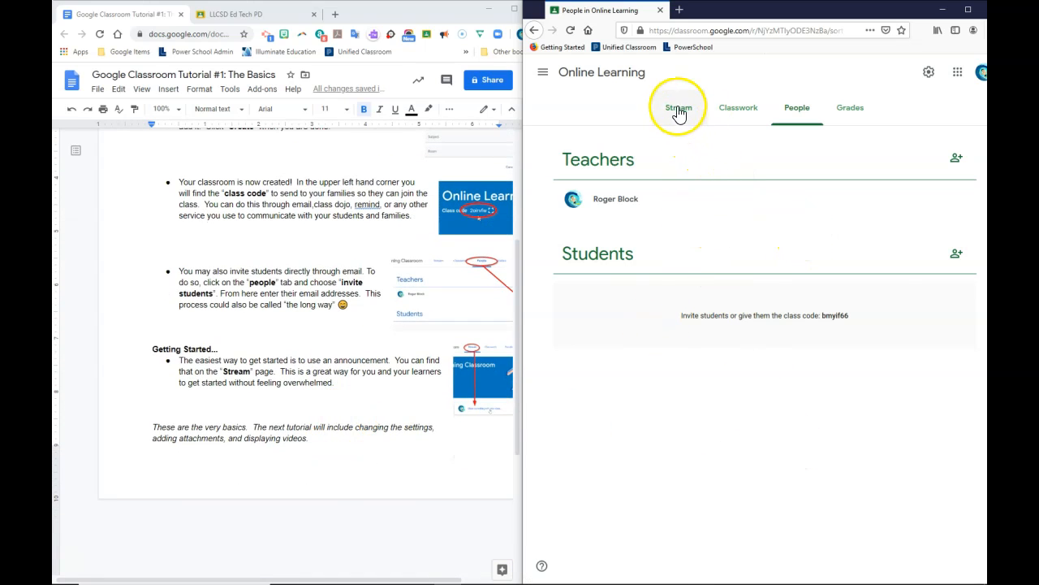
click(680, 122)
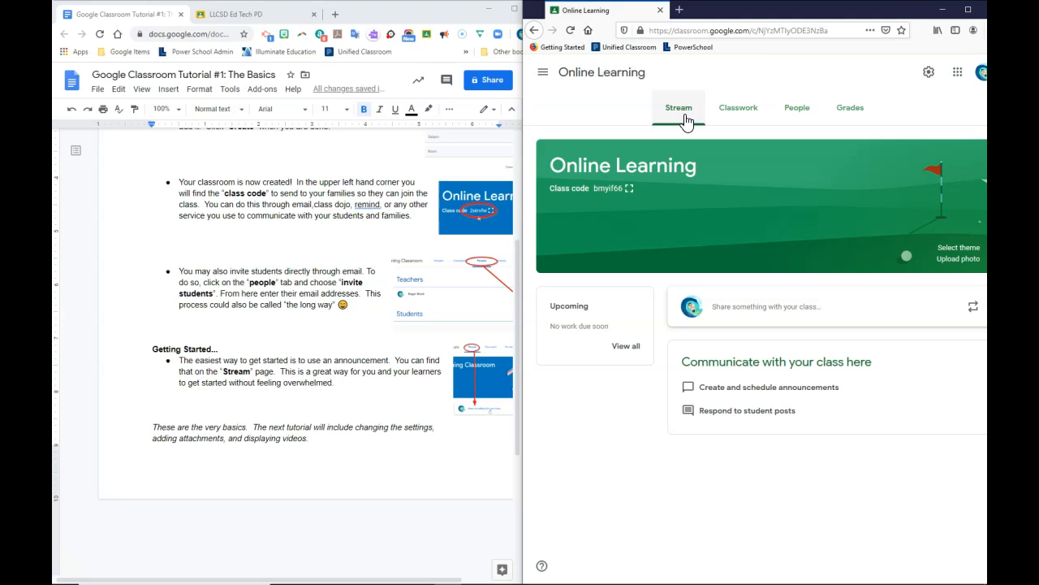
Write the announcement 'How has school been going these last few weeks at home?'.
click(774, 310)
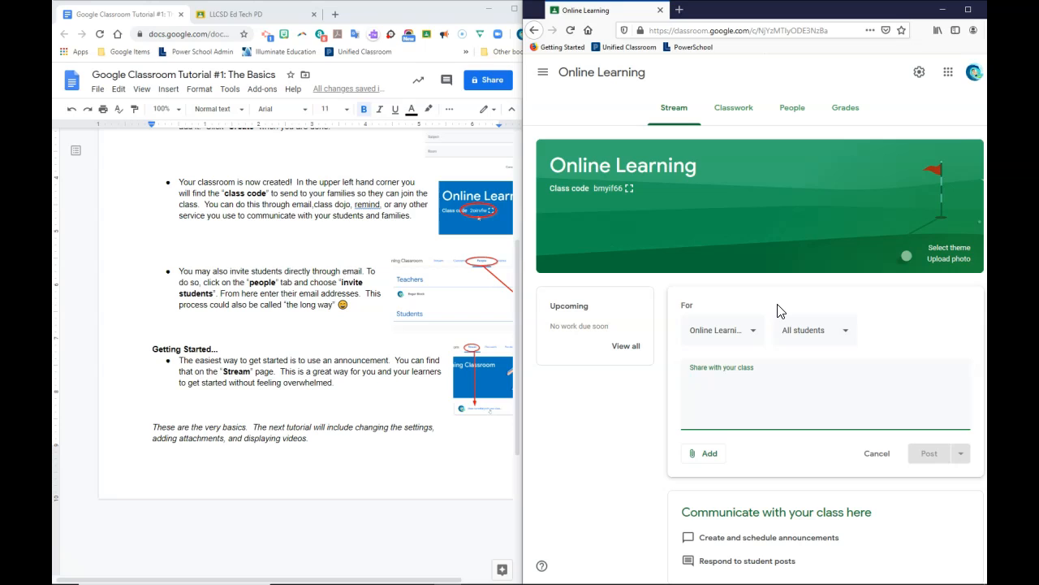
text(HOw ha)
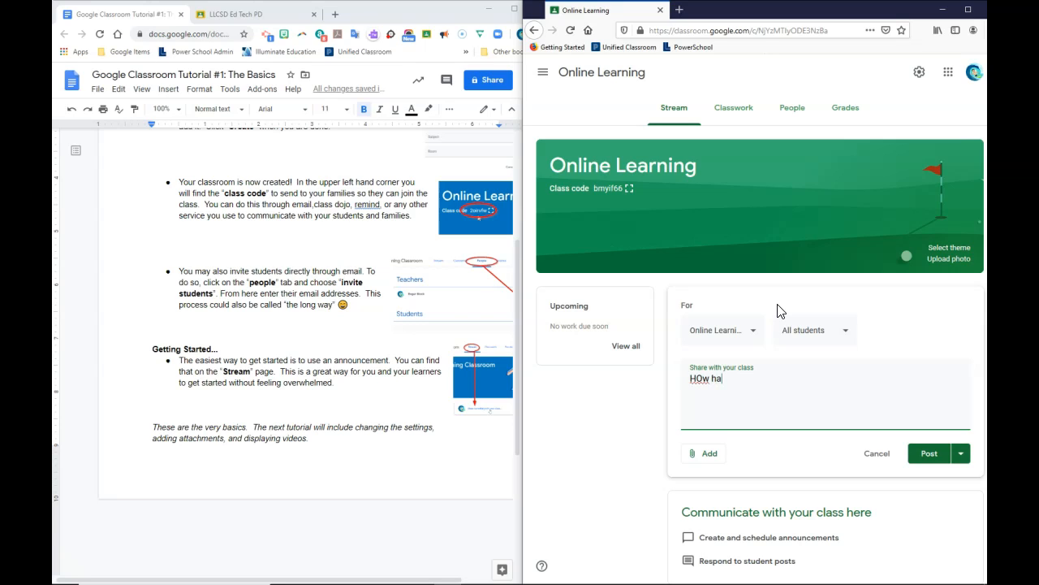
text(s school been going these last )
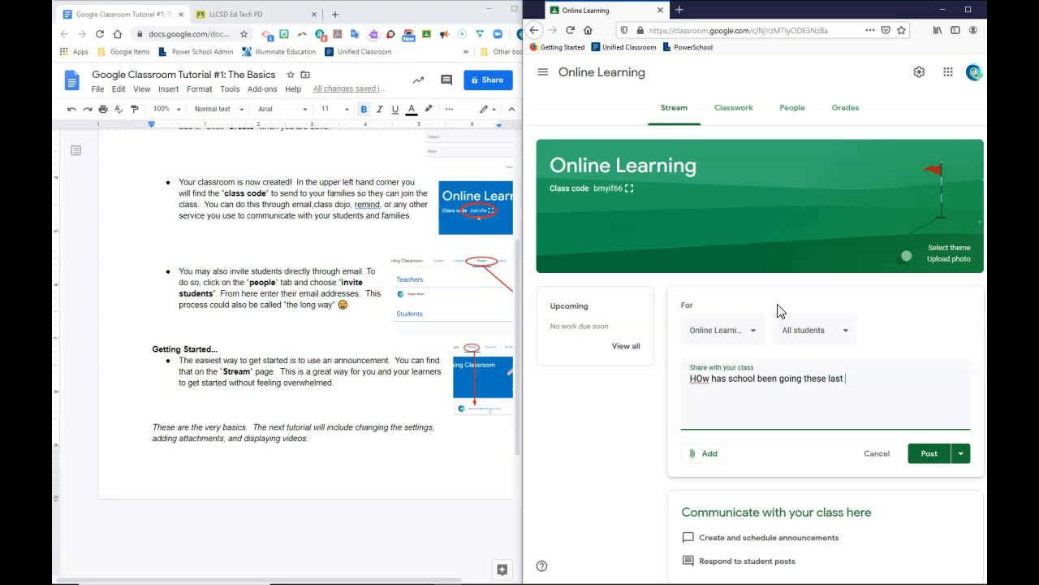
text(few weeks at home?)
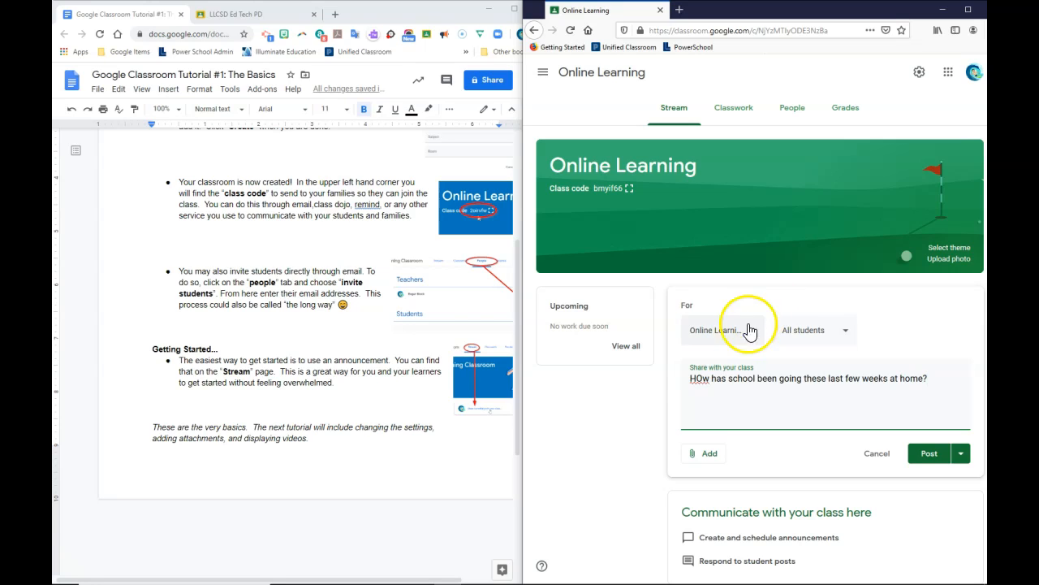
click(700, 378)
key(BackSpace)
text(o)
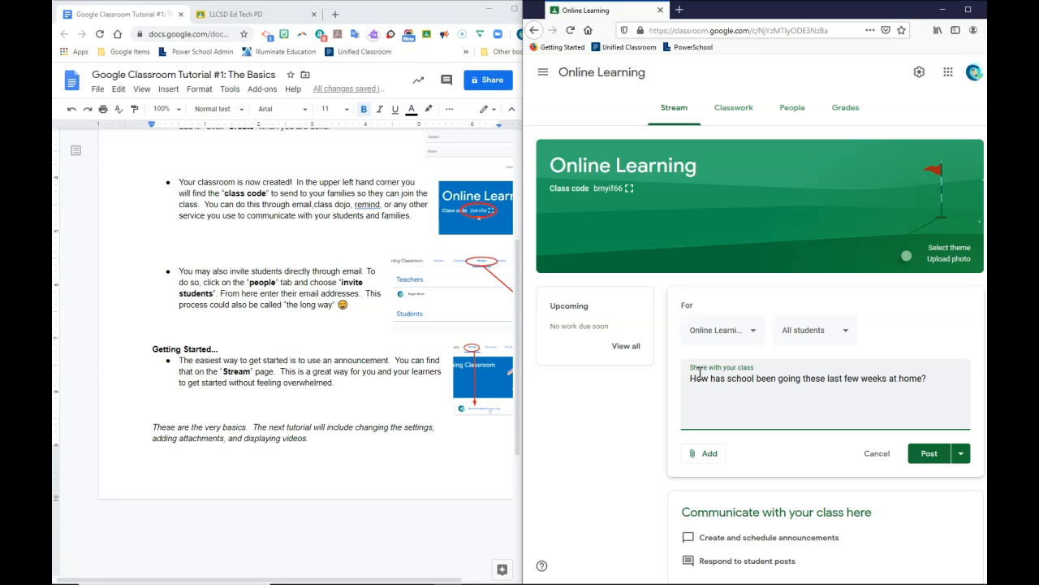
Post the welcome question announcement to the Online Learning stream.
click(923, 458)
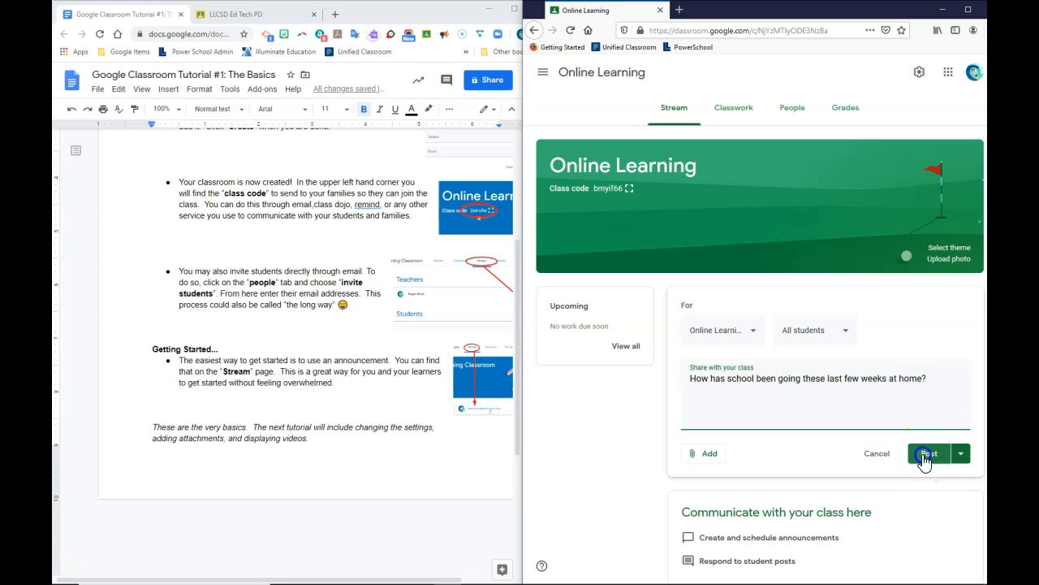